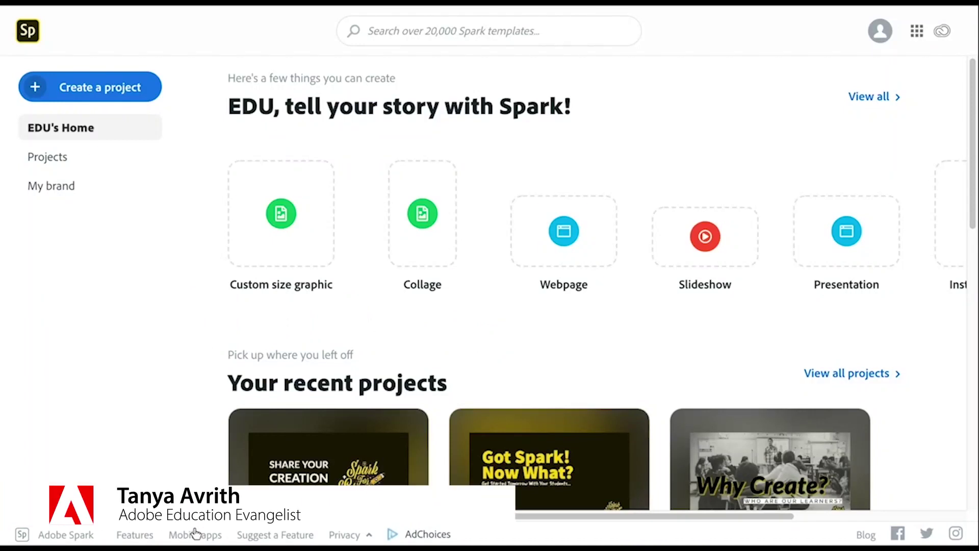
Open the list of project types on the Spark home page, then dismiss it.
left_click(120, 89)
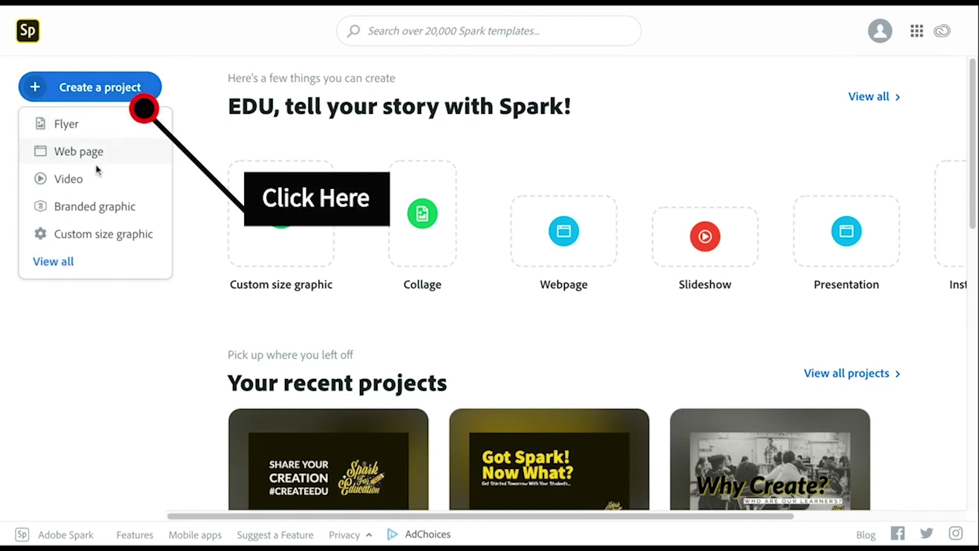
left_click(555, 175)
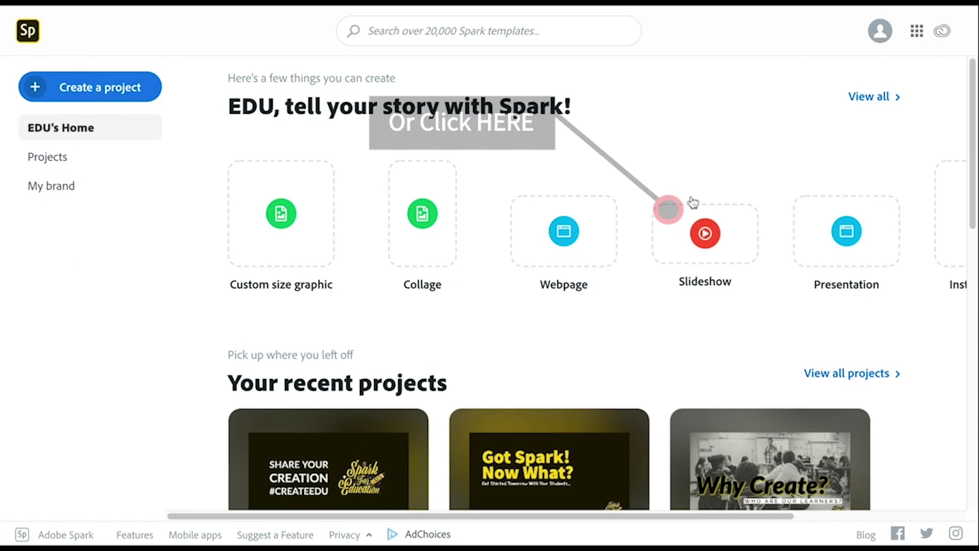
Title the new video 'I Am A Creative' and start it from scratch without a template.
left_click(705, 224)
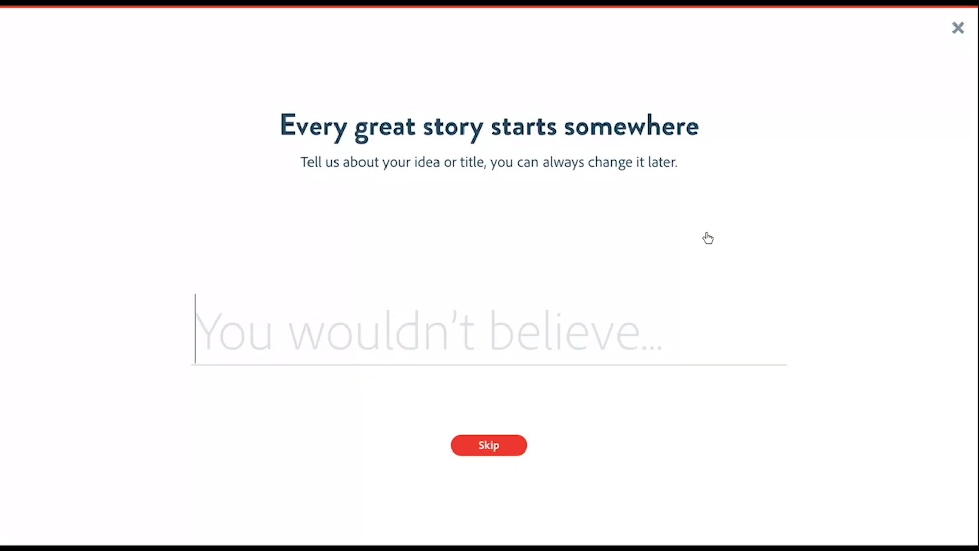
type("I")
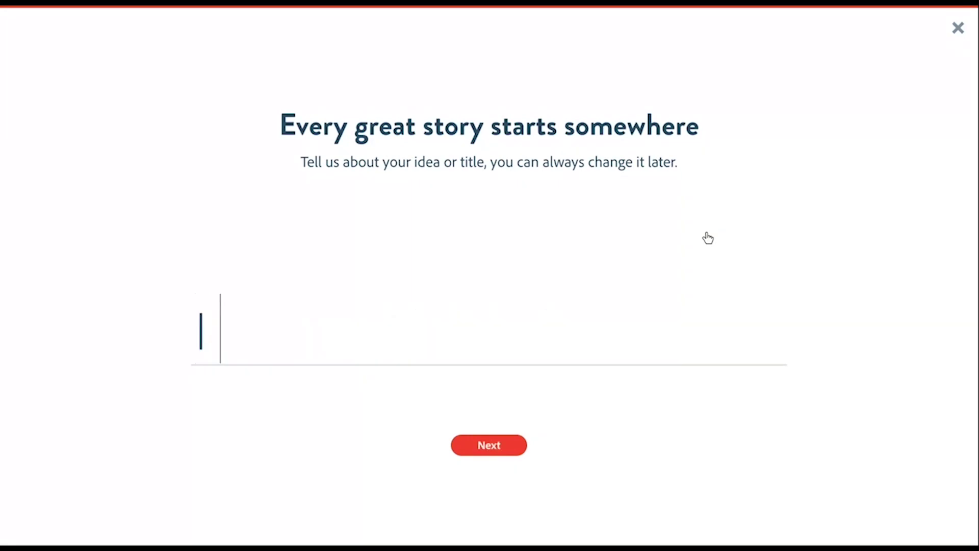
type(" Am A Creative")
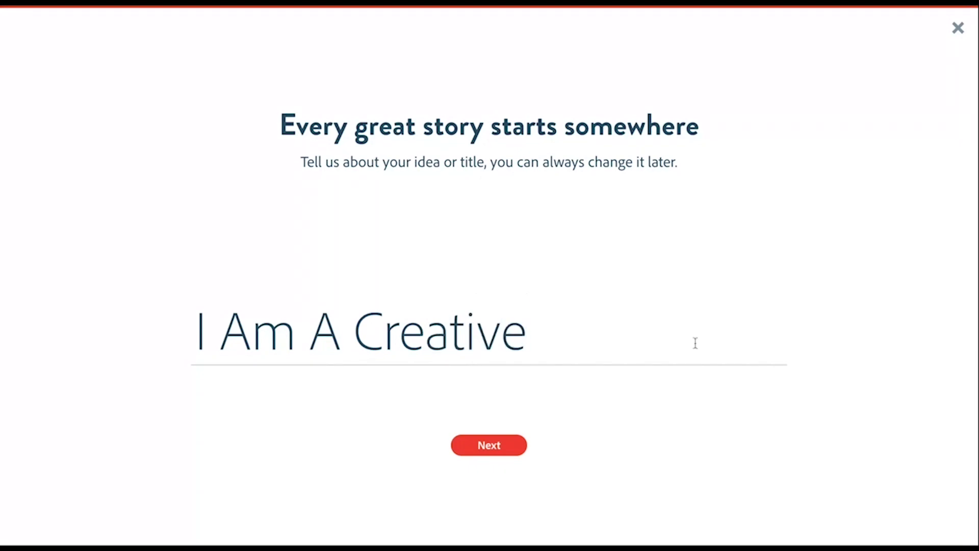
left_click(493, 451)
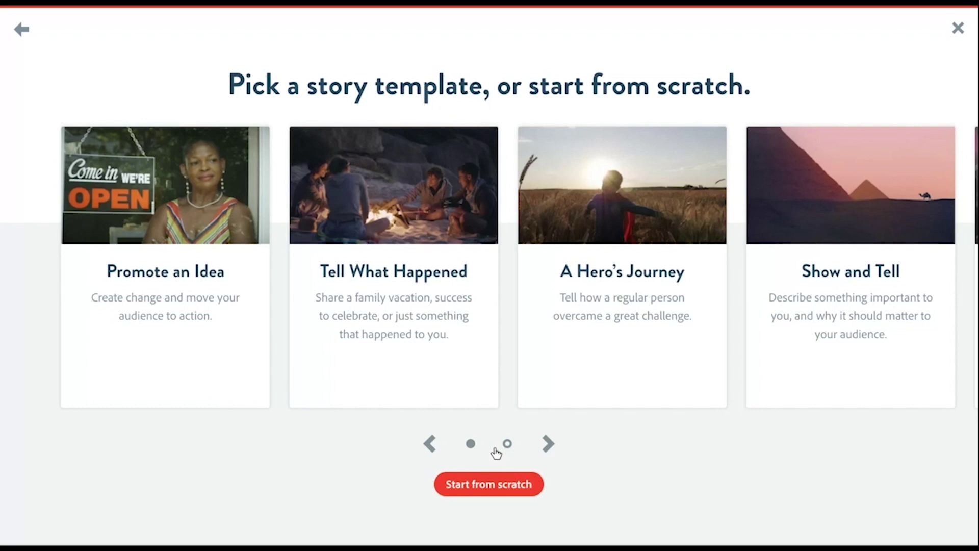
left_click(504, 486)
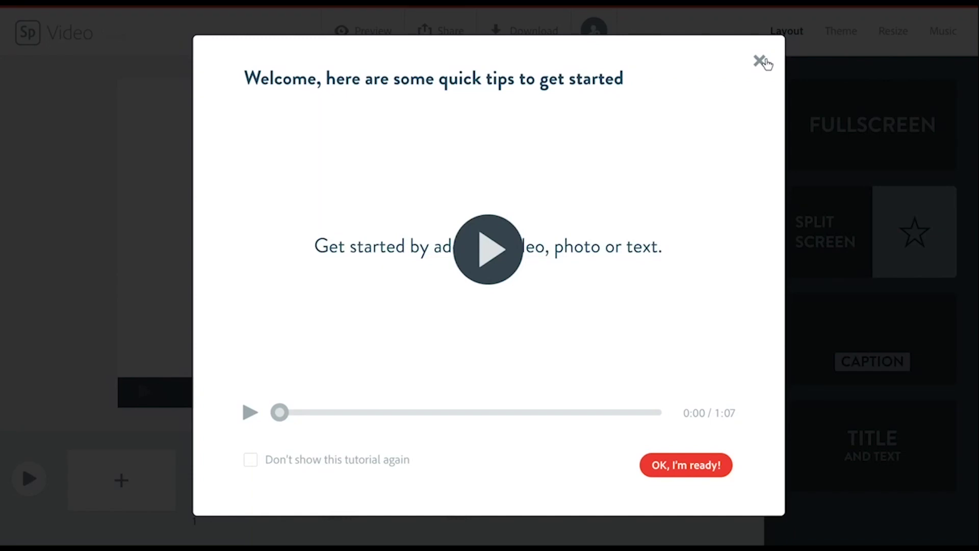
Close the welcome tips and preview the Theme, Resize and Music options before returning to Layout.
left_click(759, 61)
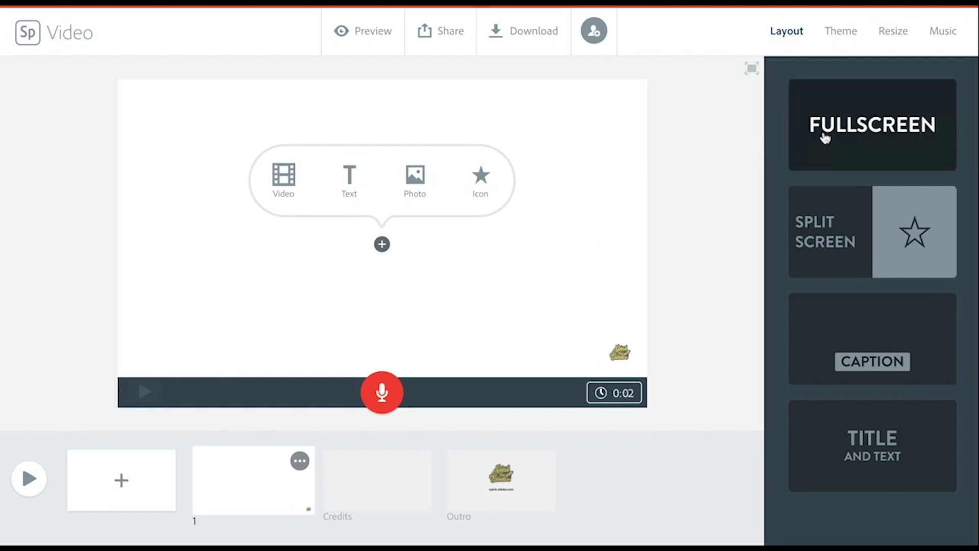
left_click(844, 35)
left_click(896, 37)
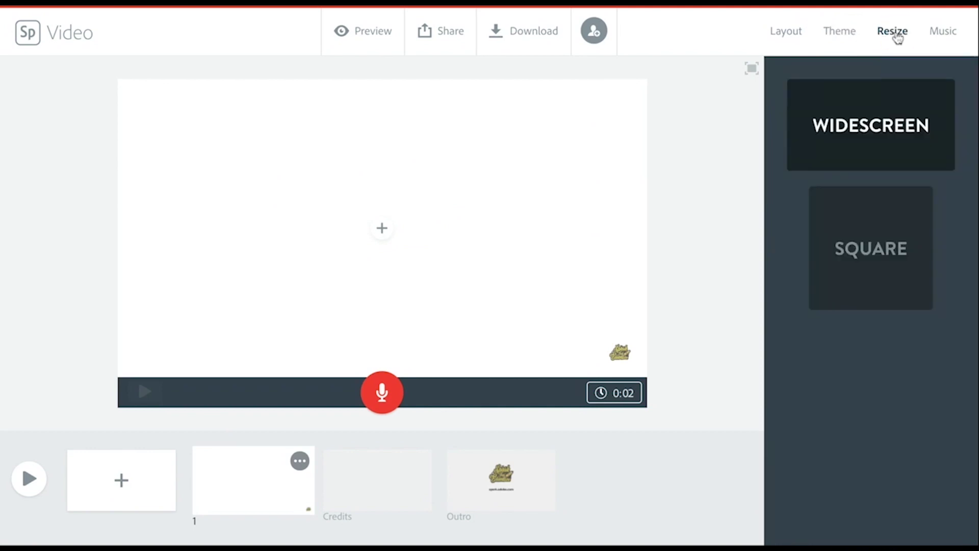
left_click(951, 32)
left_click(785, 32)
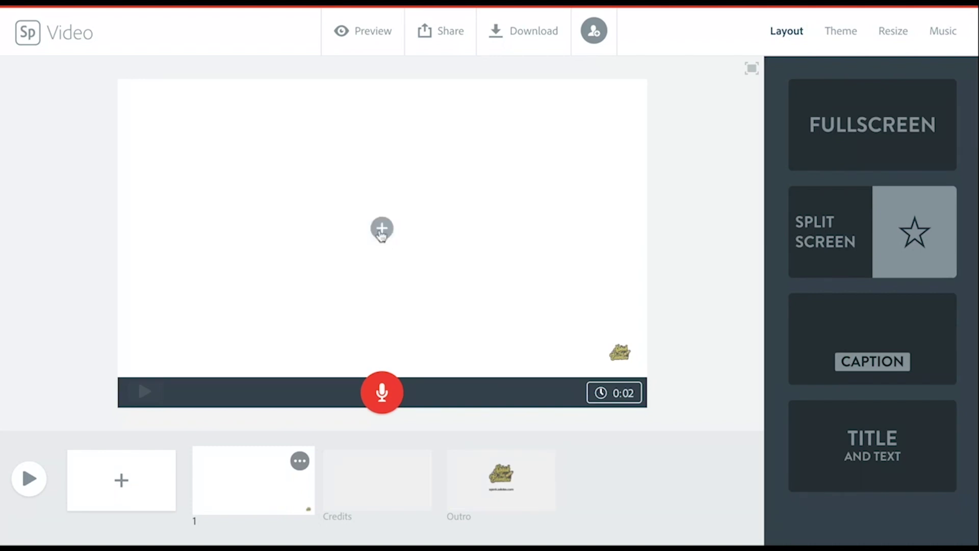
Add a text box reading 'I am a Creative.' to the first slide.
left_click(381, 228)
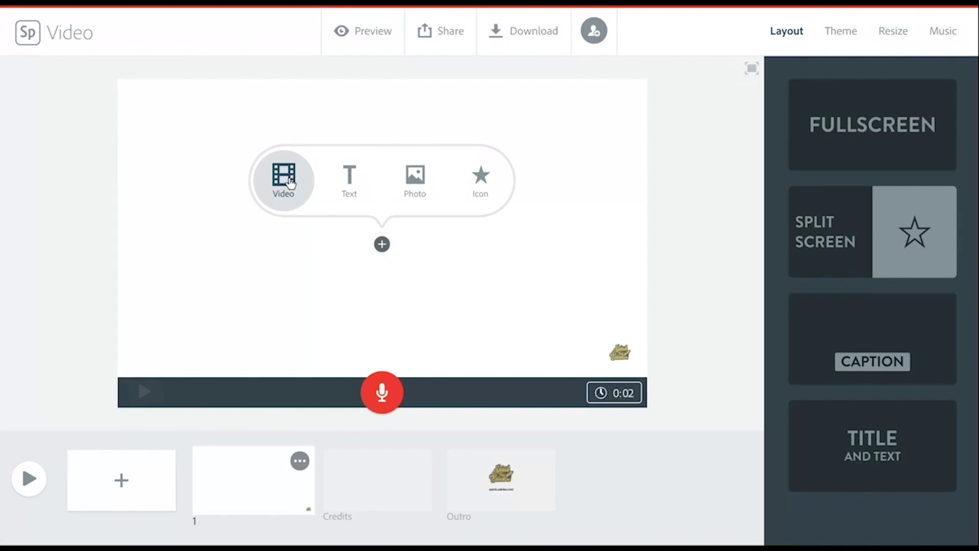
left_click(348, 192)
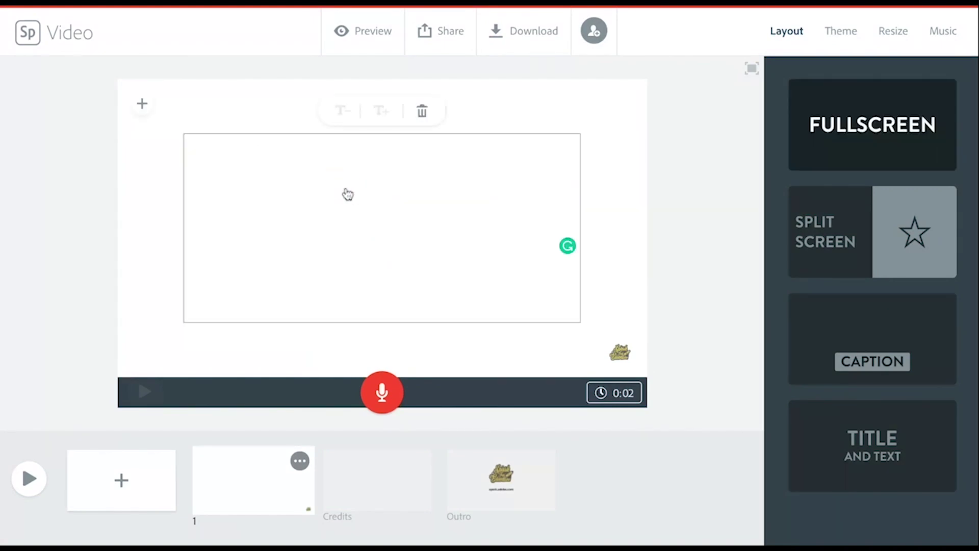
type("I am ")
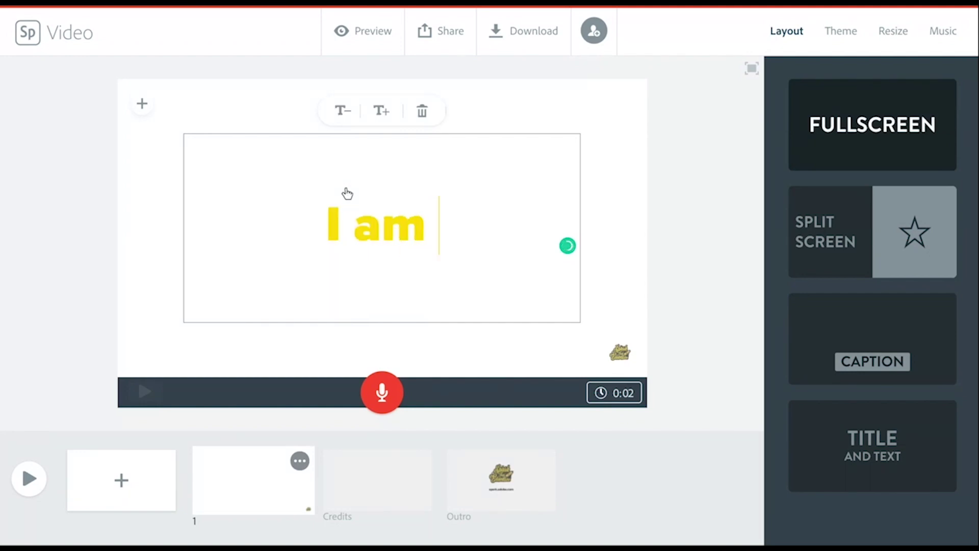
type("a Creative")
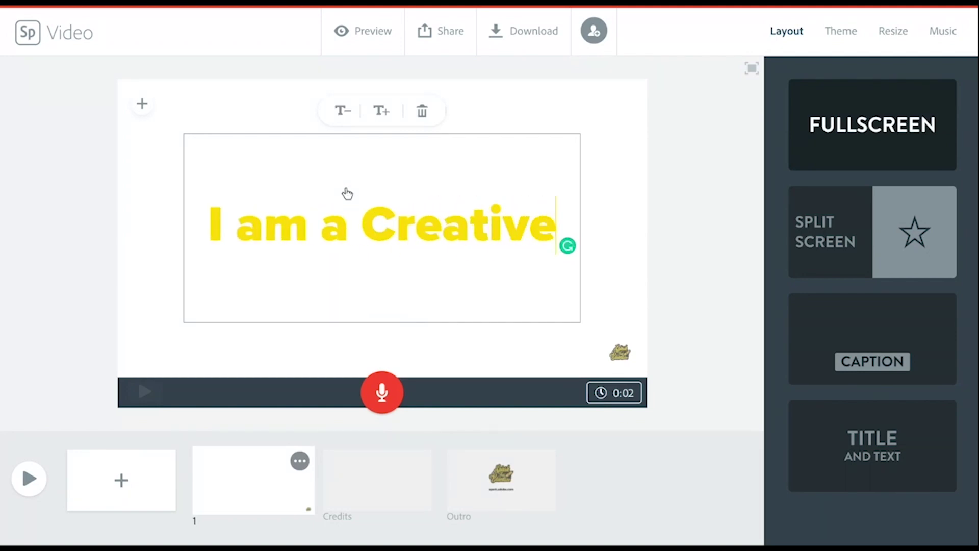
type(".")
left_click(561, 341)
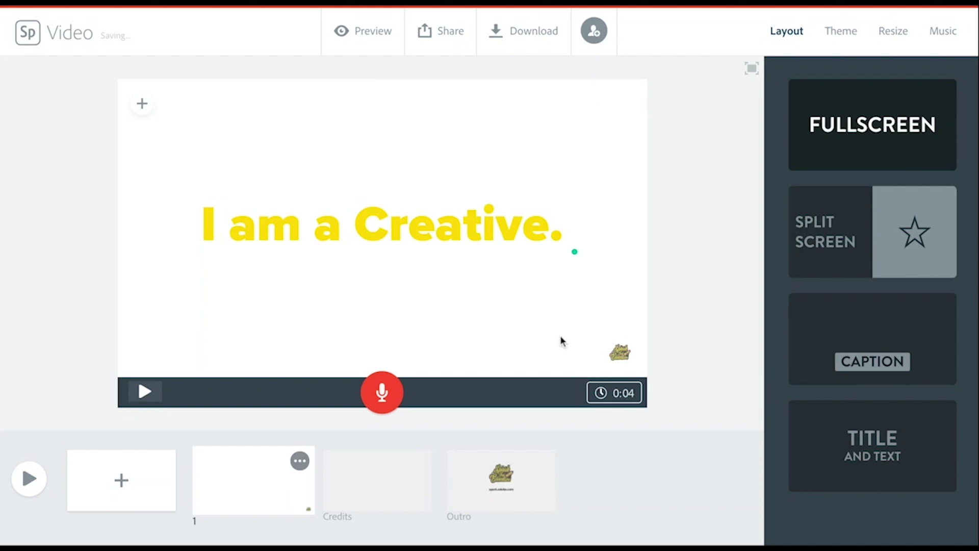
Search free photos for 'Creativity' and set the yellow two-pencils photo as slide 1's background.
left_click(142, 104)
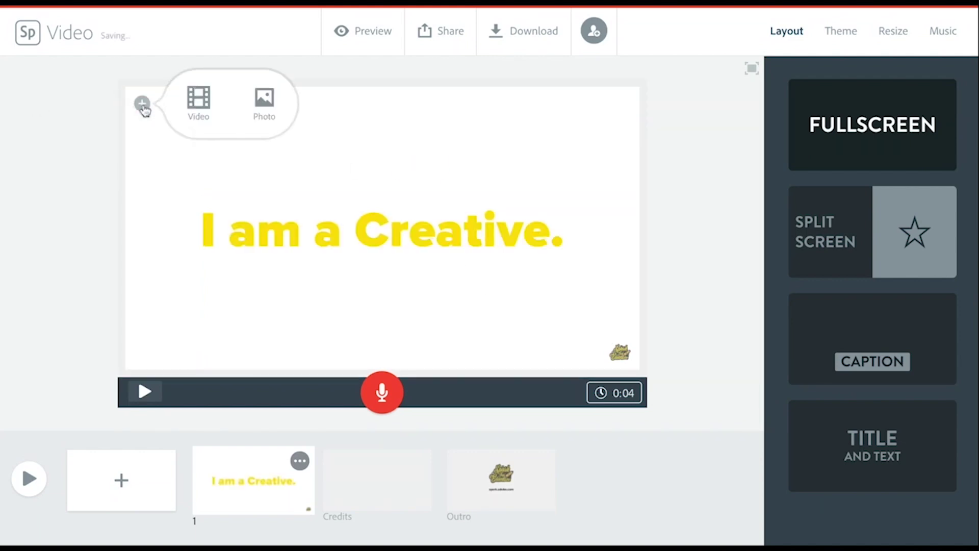
left_click(273, 113)
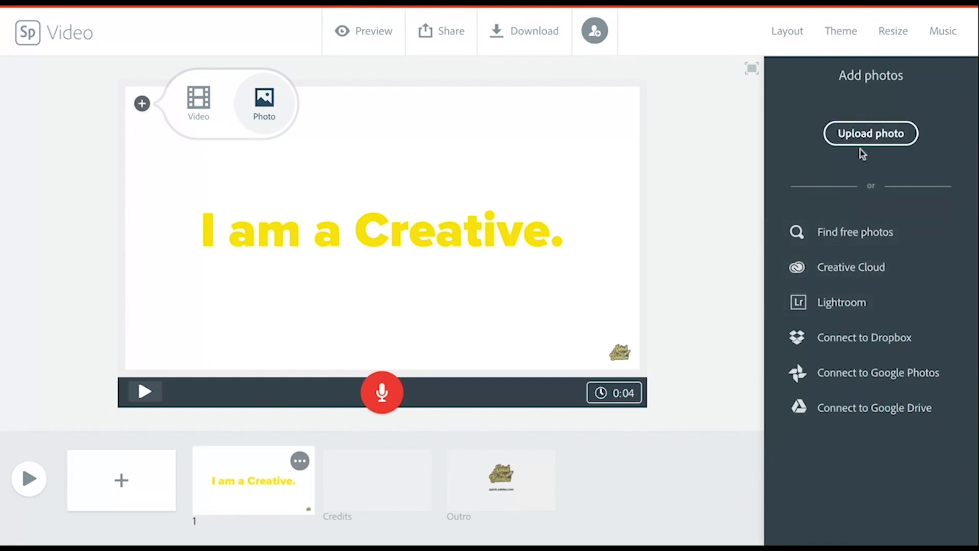
left_click(867, 241)
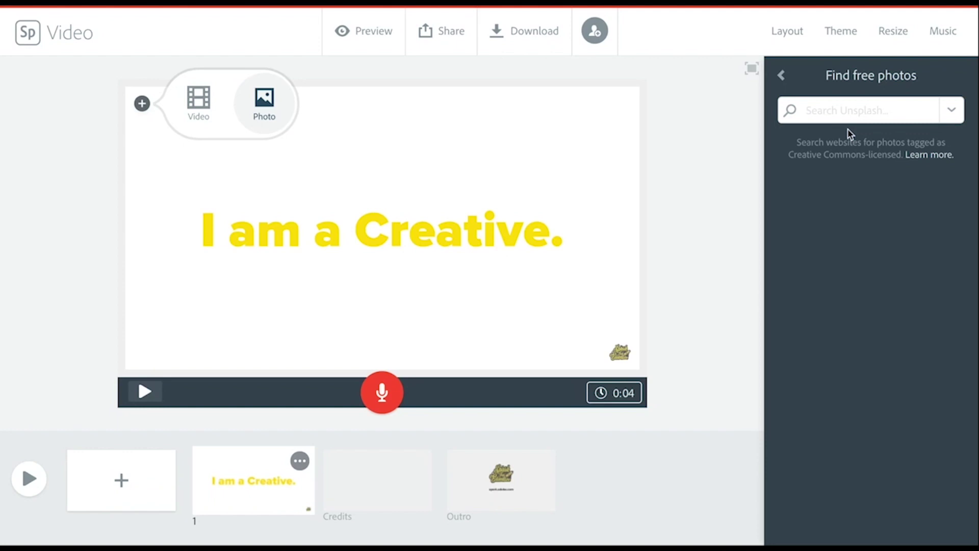
type("Crea")
type("tivity")
key("Return")
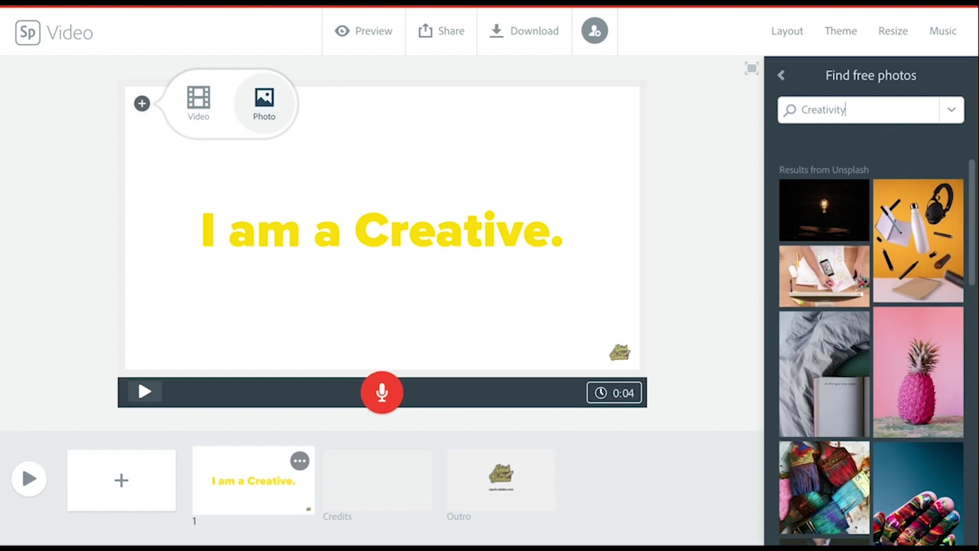
scroll(899, 314, "down", 5)
scroll(895, 320, "down", 2)
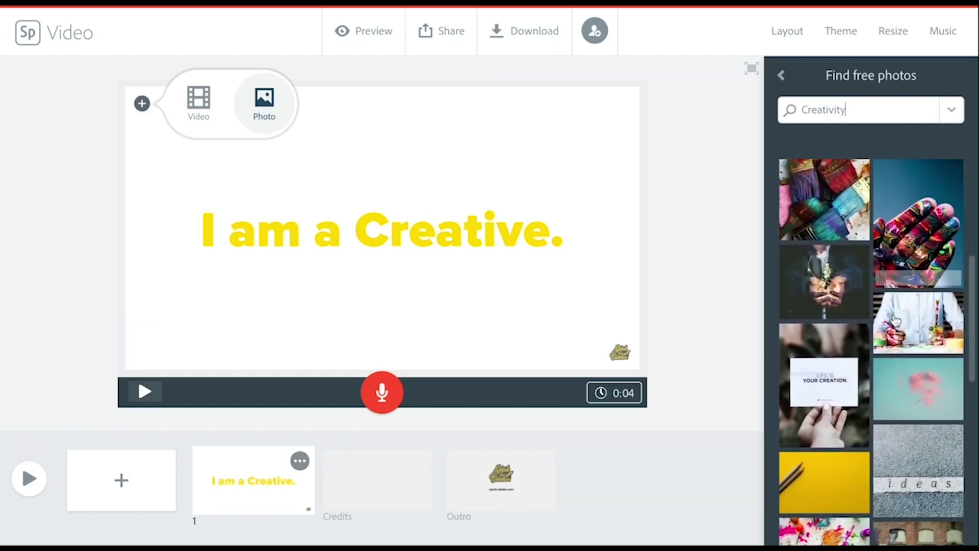
scroll(895, 320, "down", 2)
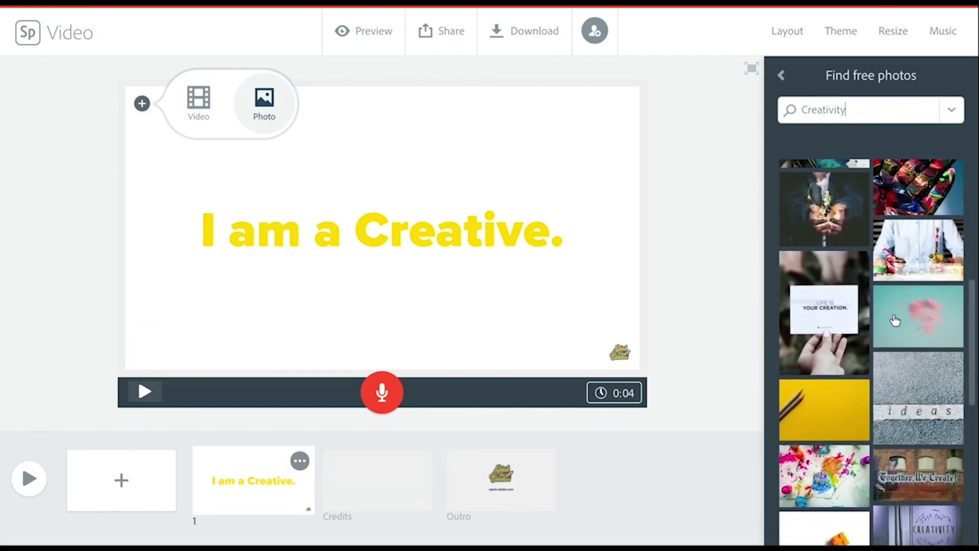
left_click(824, 405)
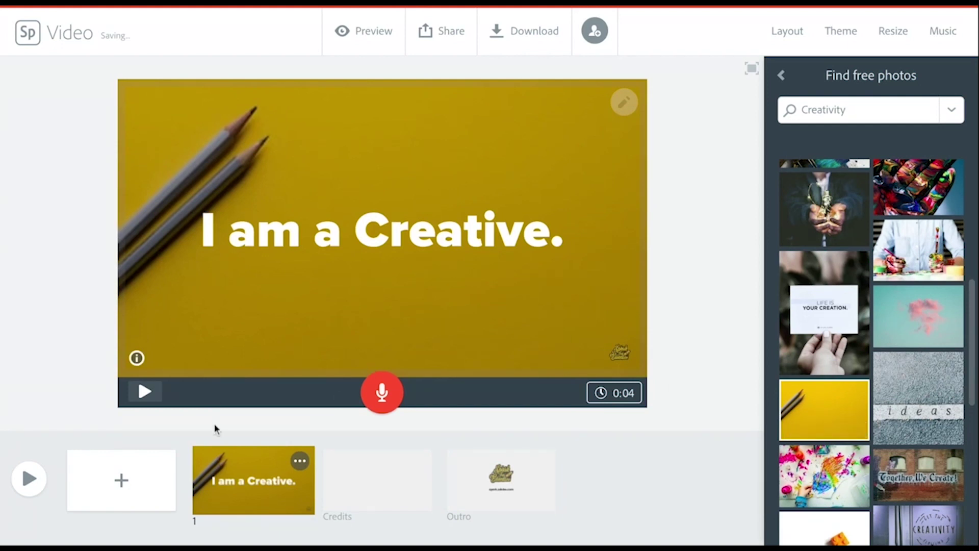
Apply the Dark theme to the video, then bring up the video size options.
left_click(795, 30)
left_click(842, 32)
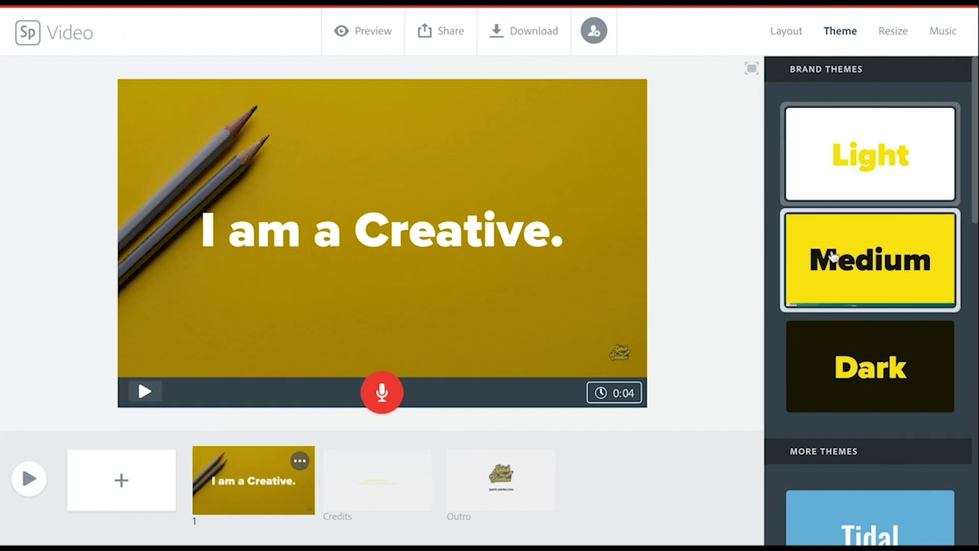
scroll(845, 352, "down", 1)
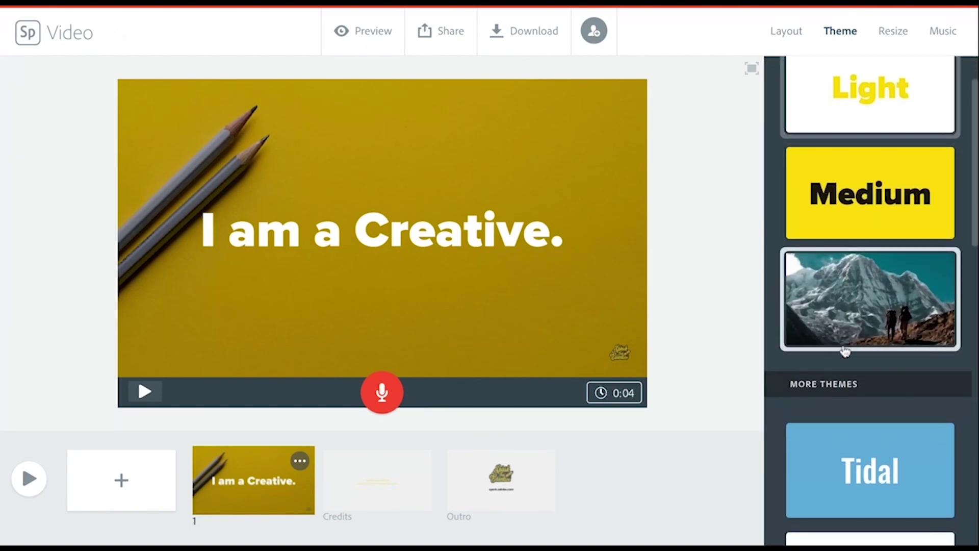
scroll(845, 352, "down", 1)
scroll(845, 352, "down", 2)
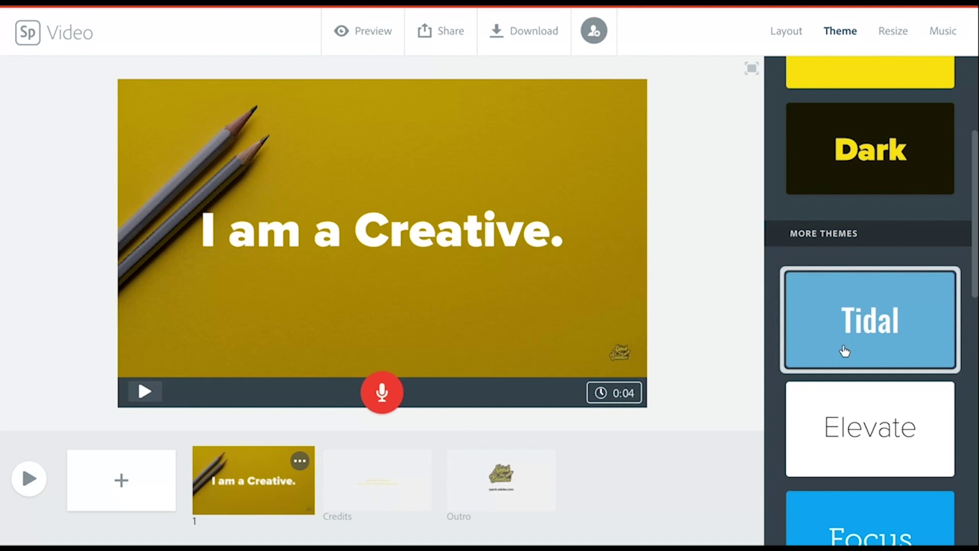
scroll(845, 352, "up", 4)
scroll(845, 351, "down", 4)
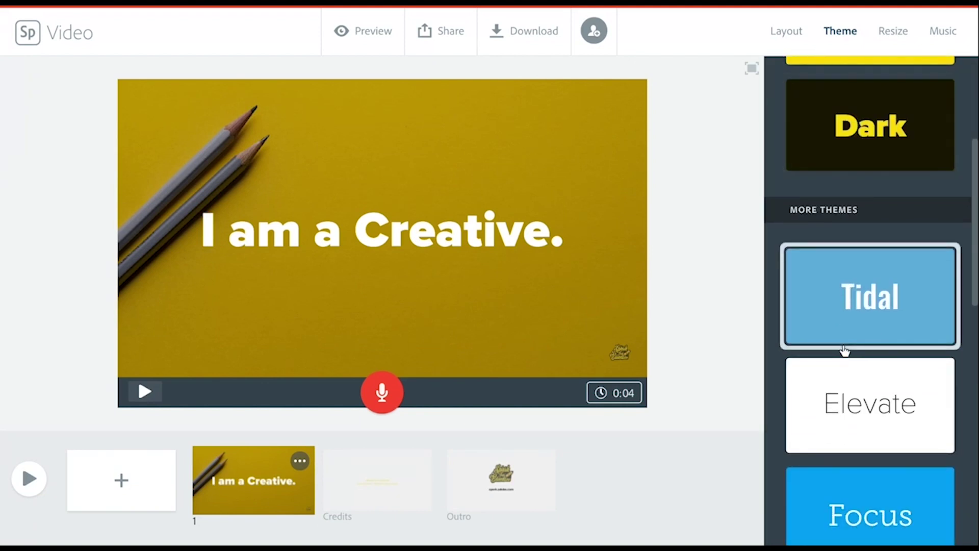
scroll(844, 352, "down", 10)
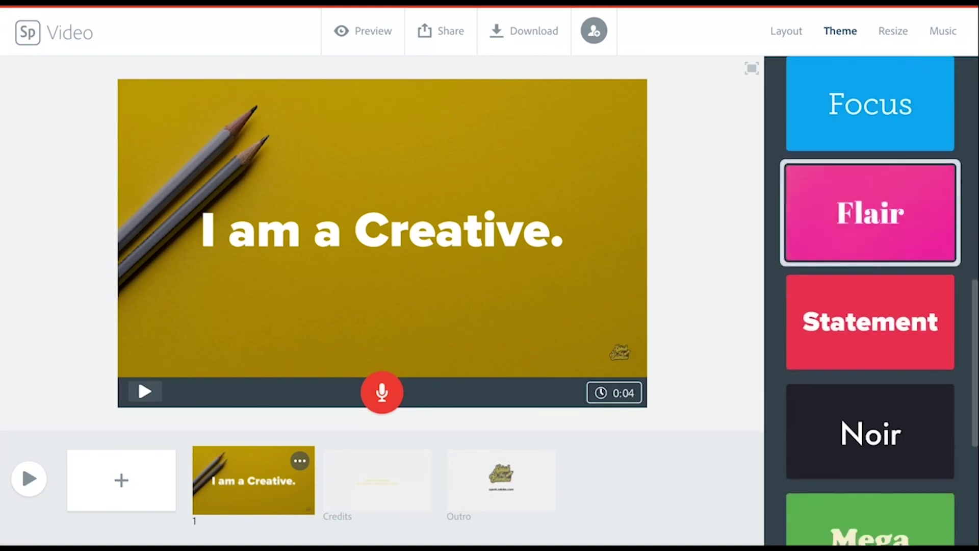
scroll(842, 352, "down", 1)
scroll(842, 352, "up", 12)
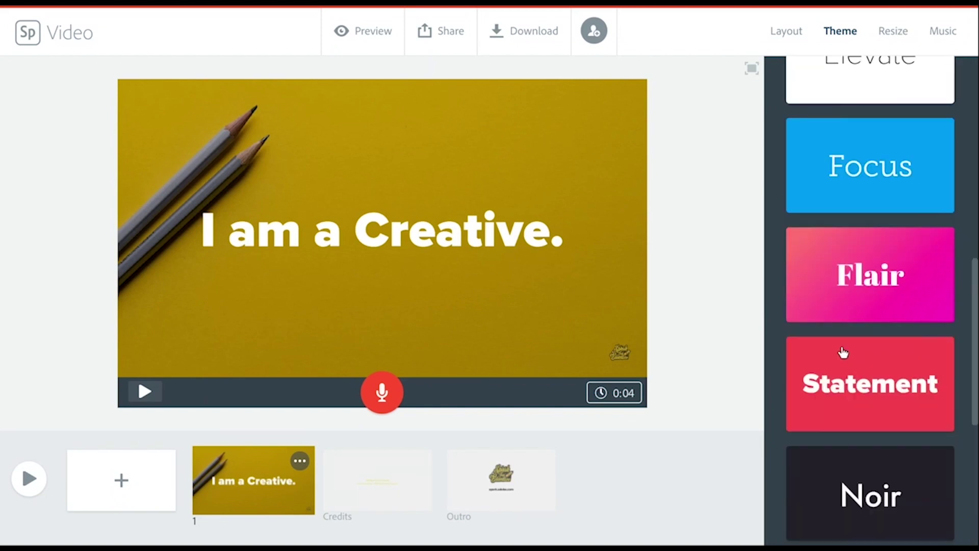
scroll(843, 352, "up", 4)
left_click(813, 328)
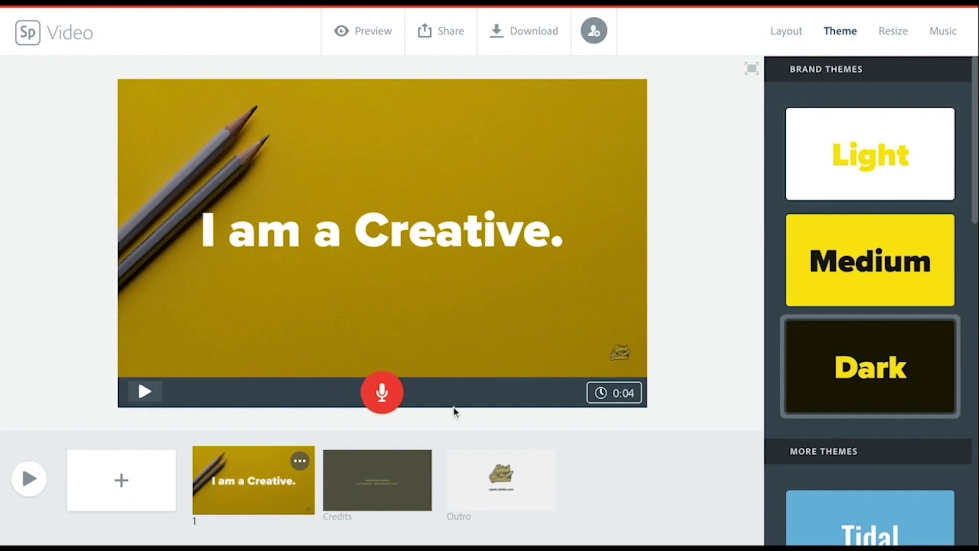
left_click(893, 32)
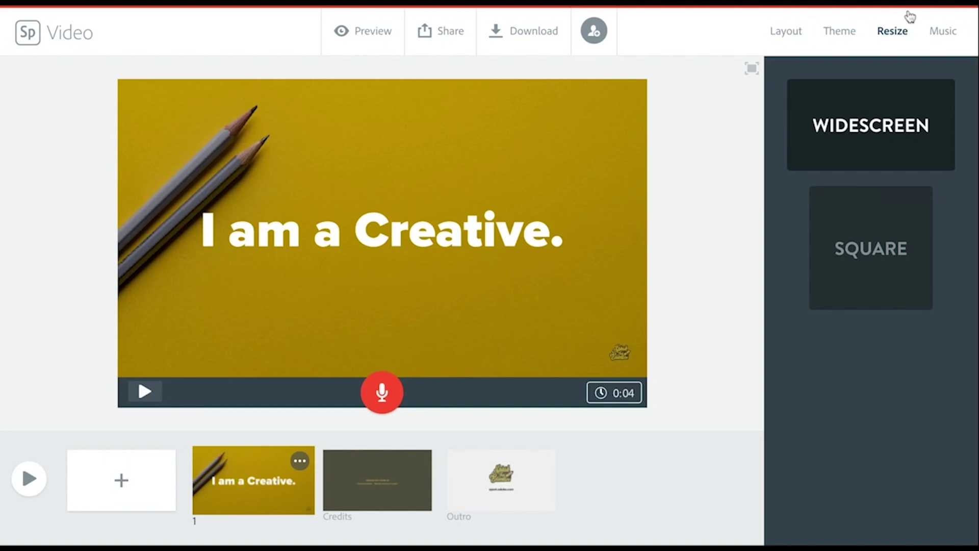
Browse the soundtrack list, with Sunlit Valley as the chosen track, then select the title slide.
left_click(949, 33)
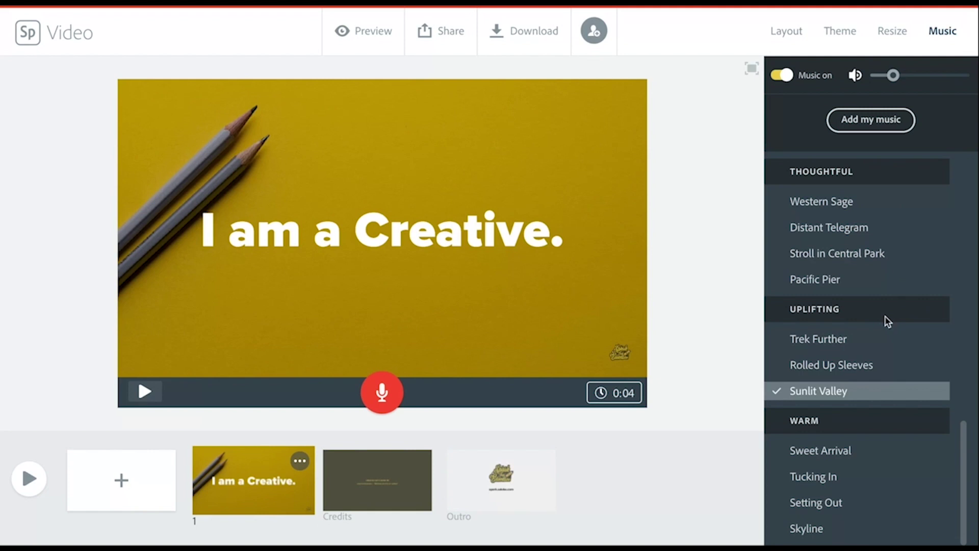
scroll(885, 316, "up", 3)
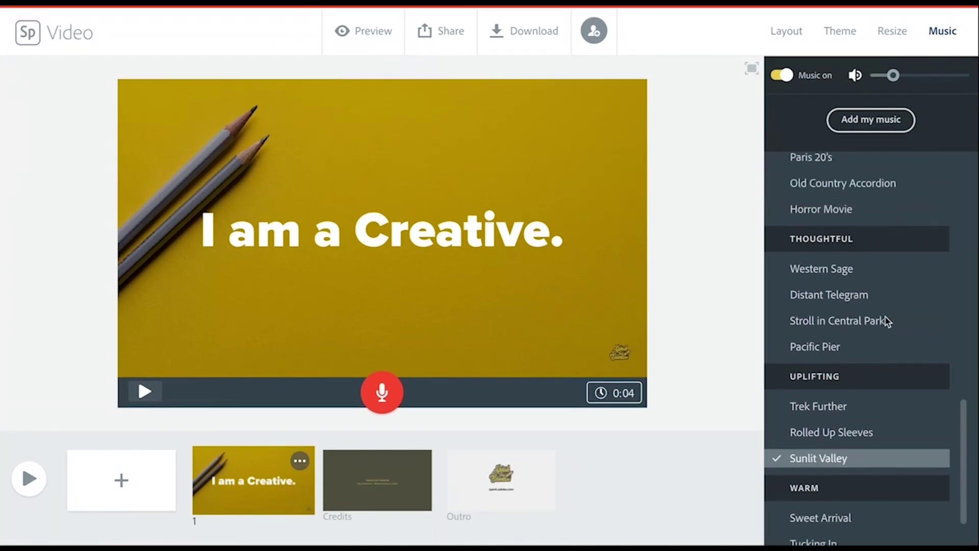
scroll(887, 320, "up", 5)
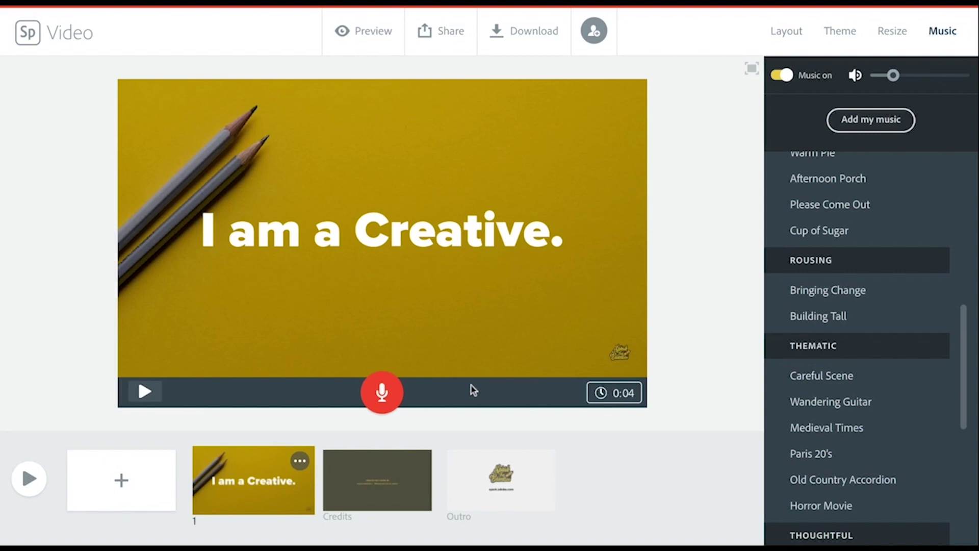
left_click(257, 497)
Record a voice narration over the title slide, extending it to 0:05.
left_click_drag(378, 401, 379, 401)
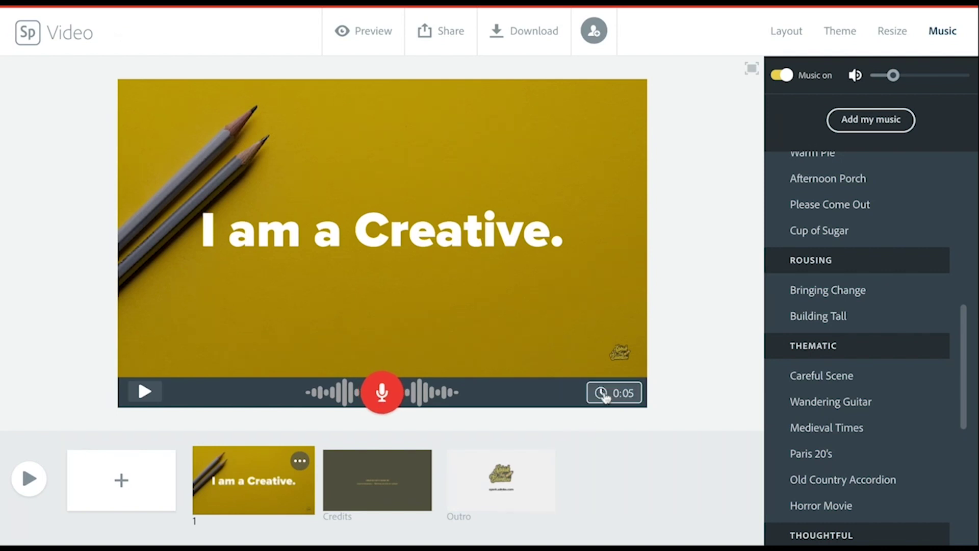
left_click(629, 396)
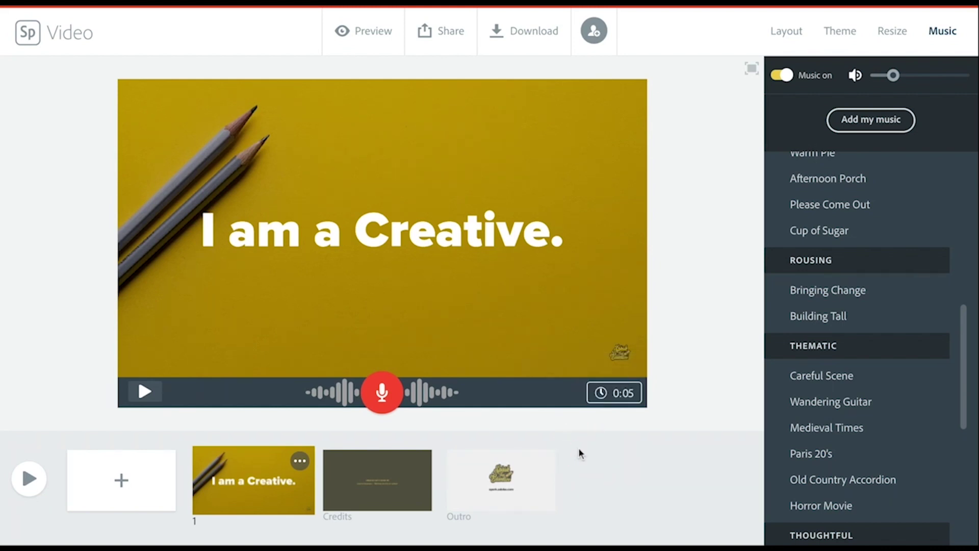
Add a new second slide using the Split Screen layout.
left_click(128, 487)
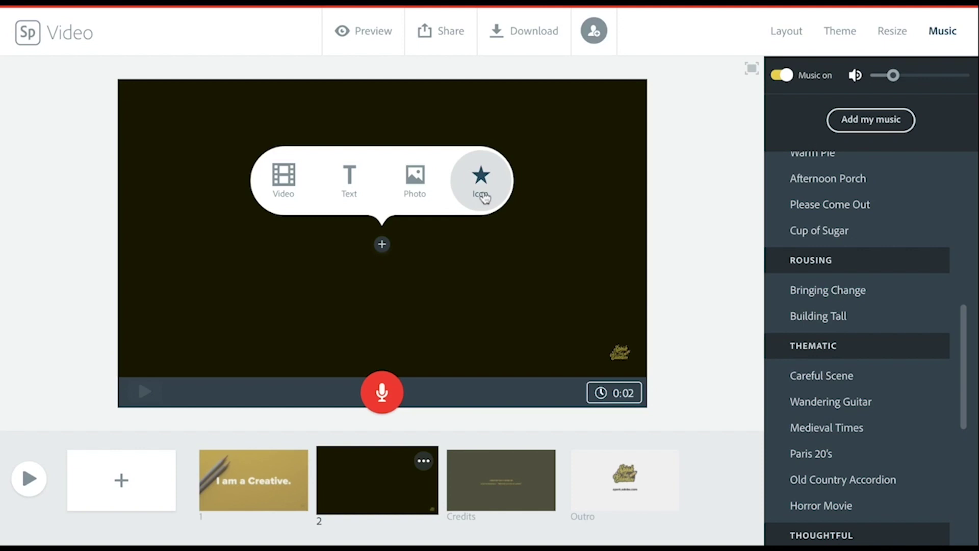
left_click(787, 30)
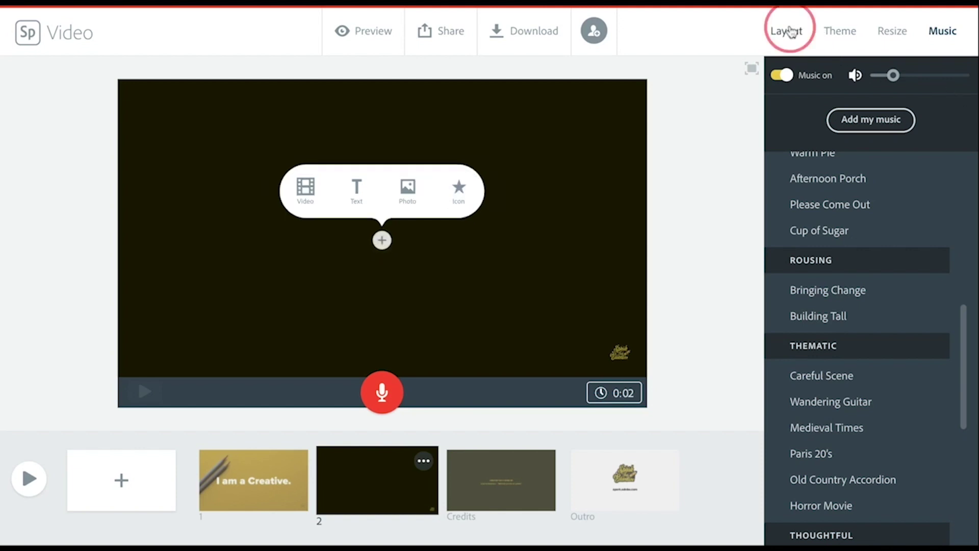
left_click(894, 237)
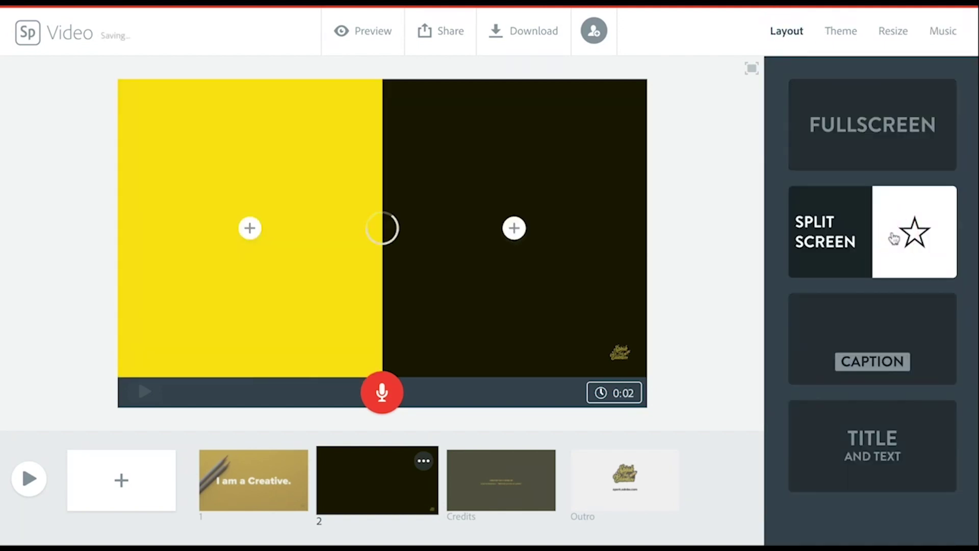
Put a head icon found under 'Creativity' on the left half and type 'Creativity is in my blood.' opposite.
left_click(249, 227)
left_click(339, 187)
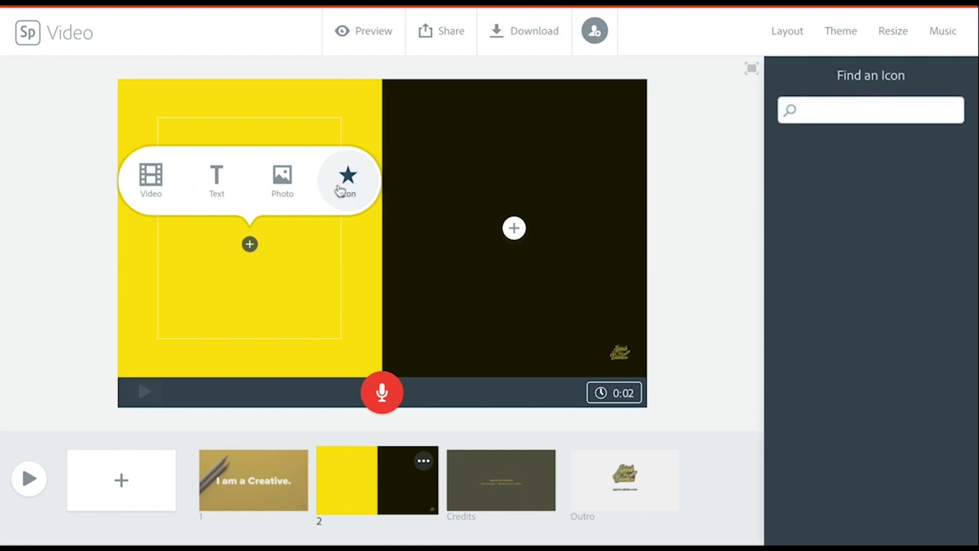
type("Creativity")
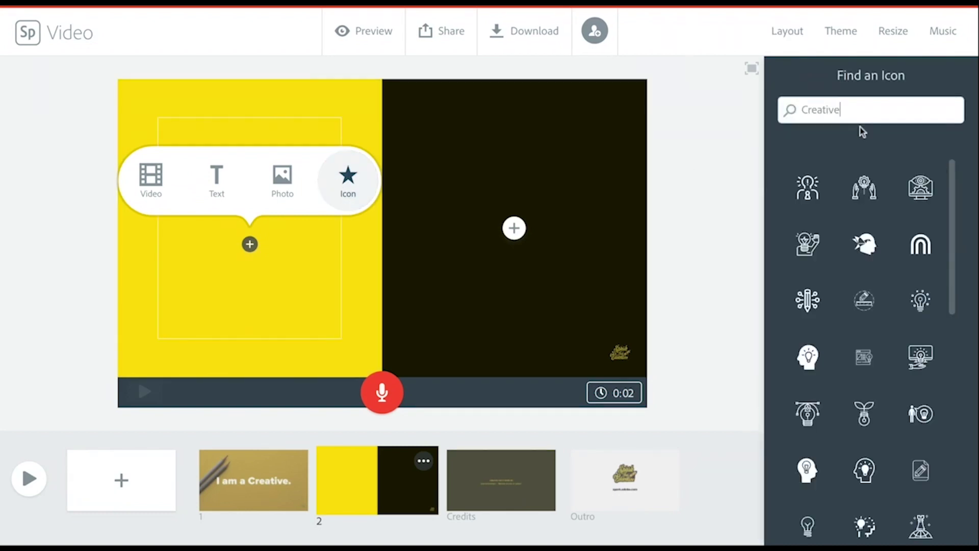
left_click(862, 262)
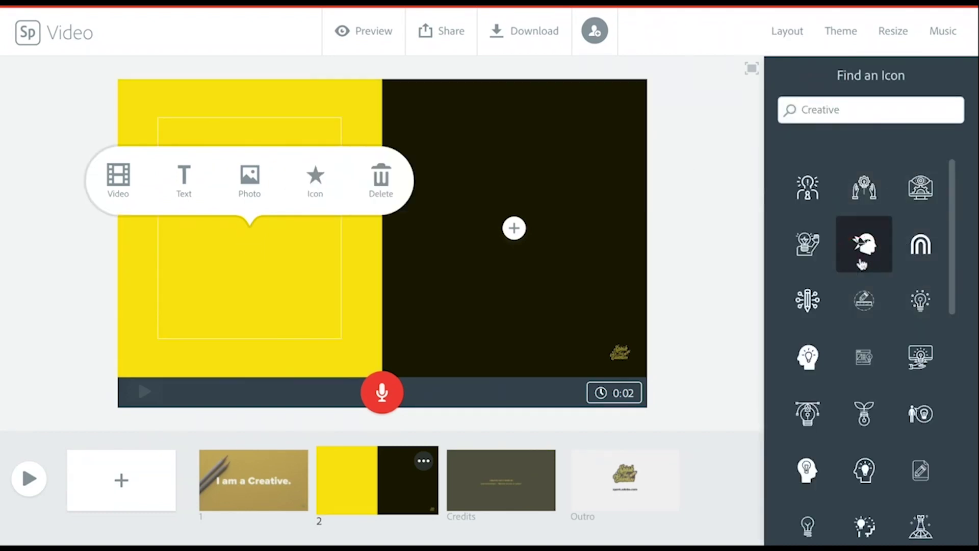
type("eativ")
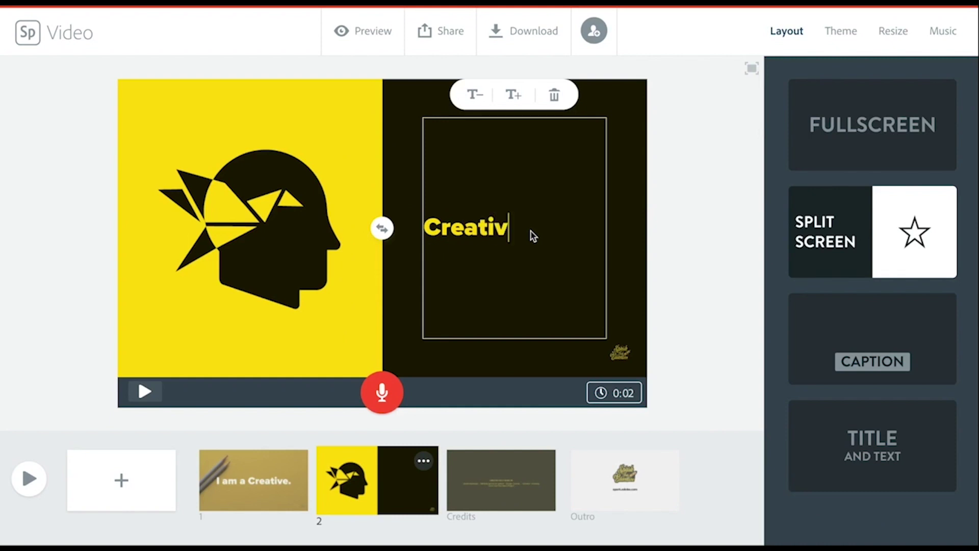
type("ity is in ")
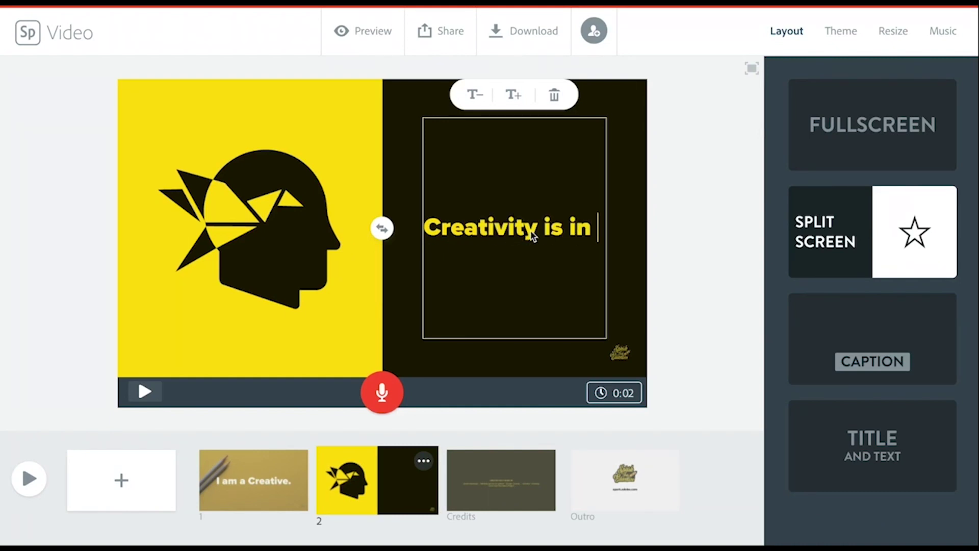
type("my ")
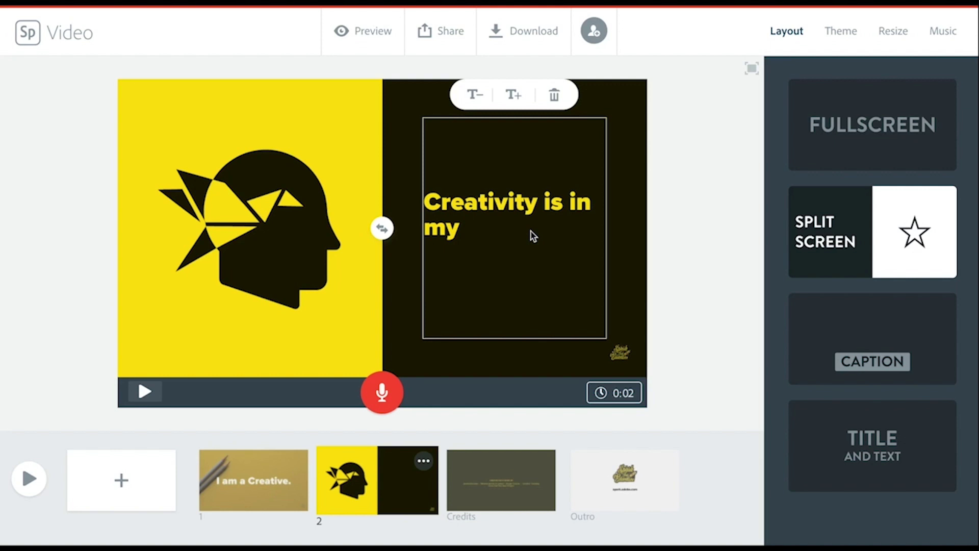
type("blood.")
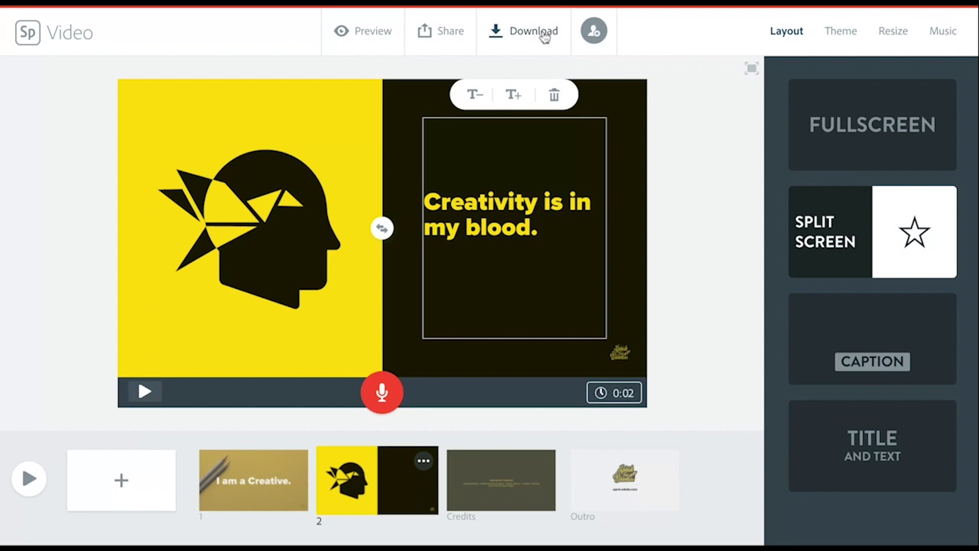
Publish 'I Am A Creative' under the Education category and copy its shareable link.
left_click(443, 31)
left_click(426, 72)
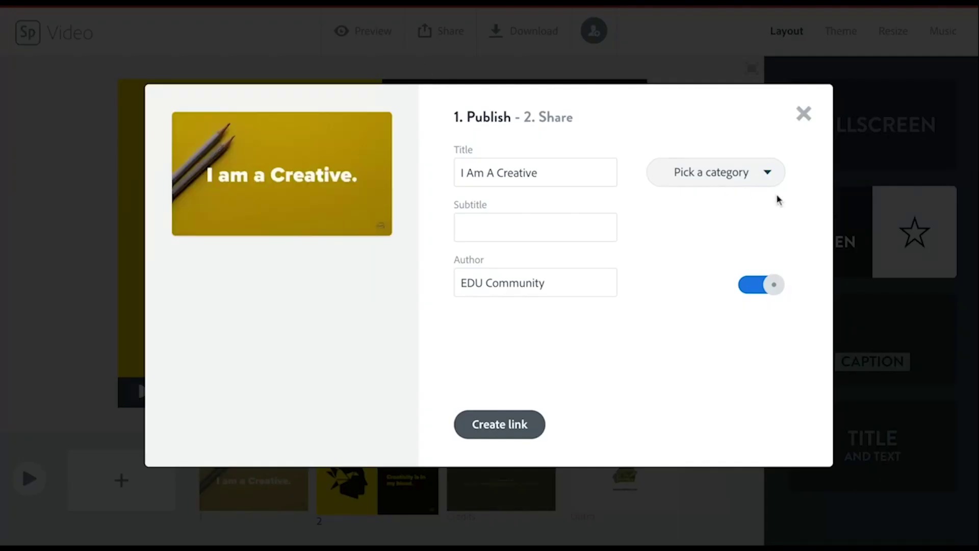
left_click(766, 174)
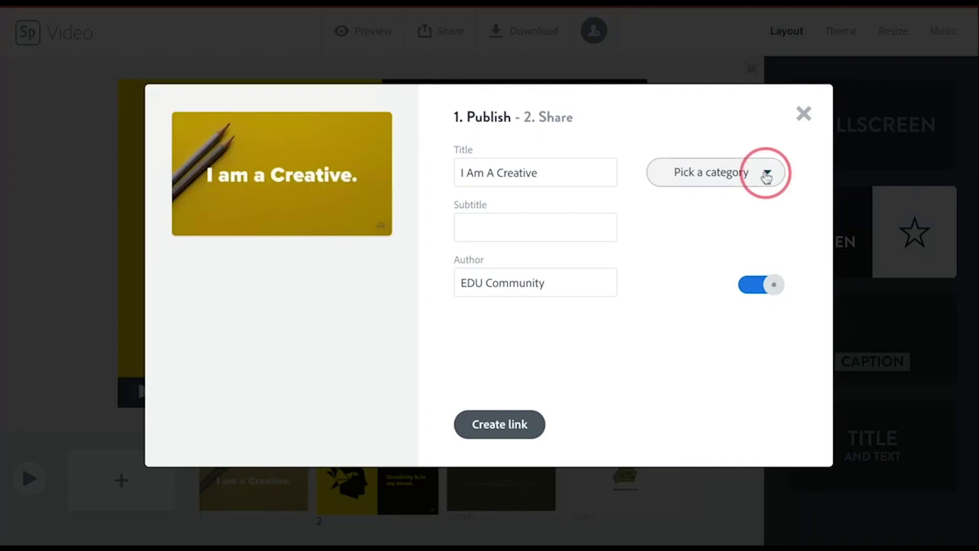
left_click(695, 254)
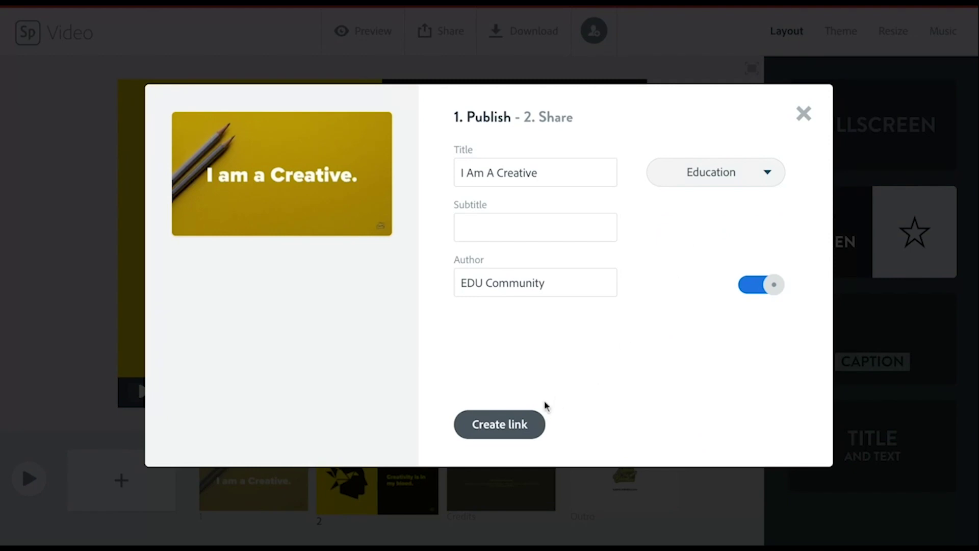
left_click(520, 432)
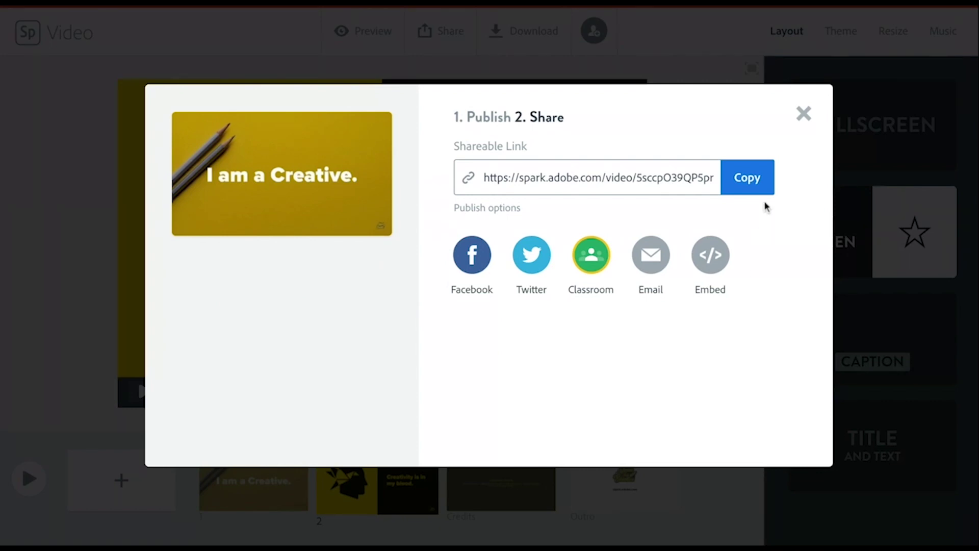
left_click(759, 180)
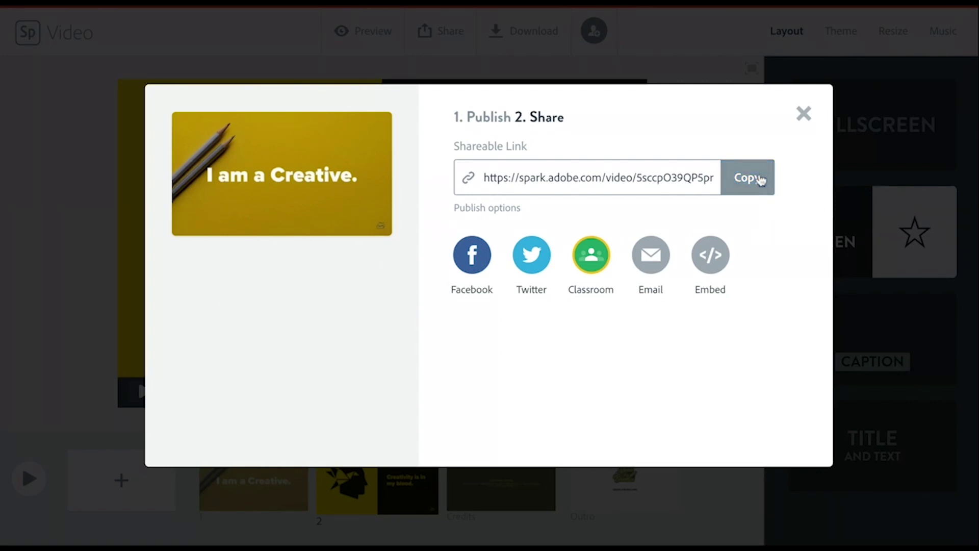
left_click(760, 179)
Close the Share window, begin a video download, then cancel its preparation.
left_click(803, 113)
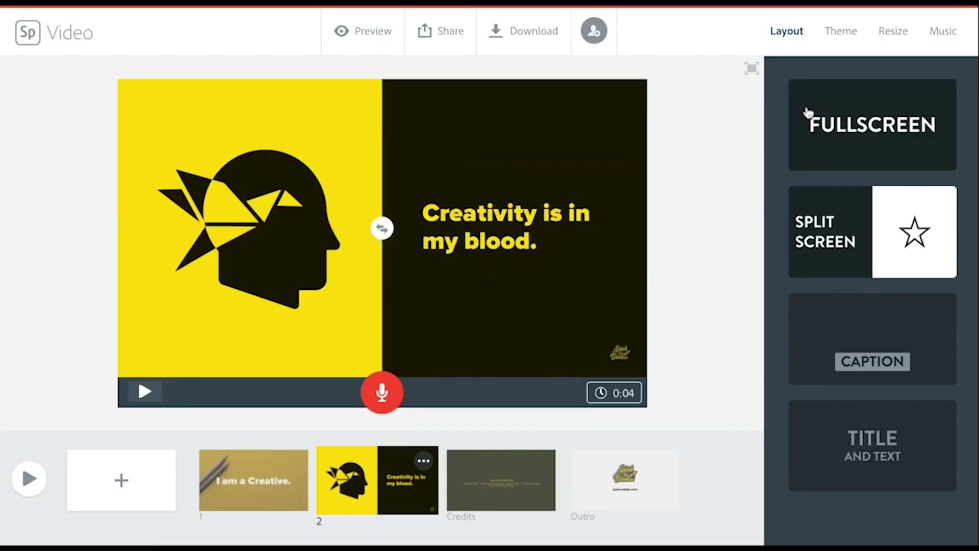
left_click(528, 30)
left_click(806, 116)
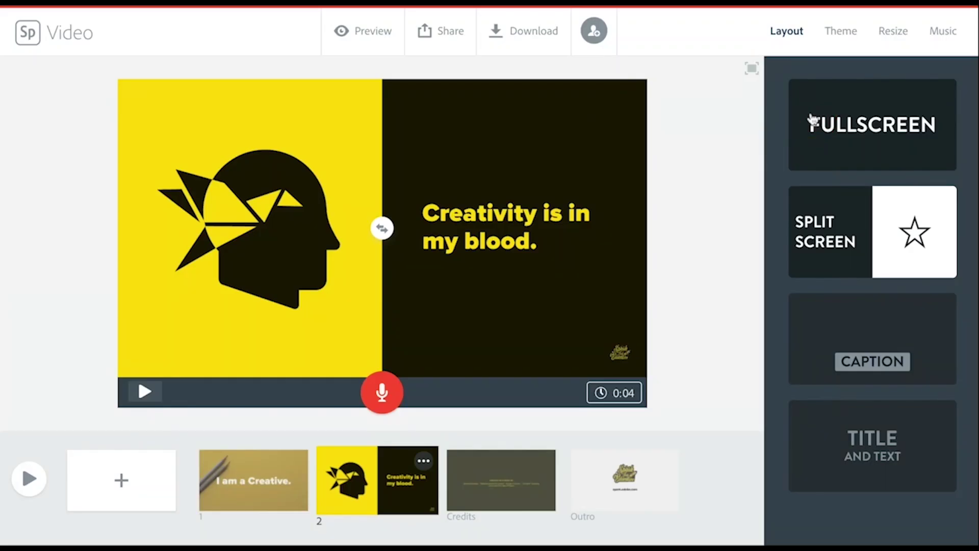